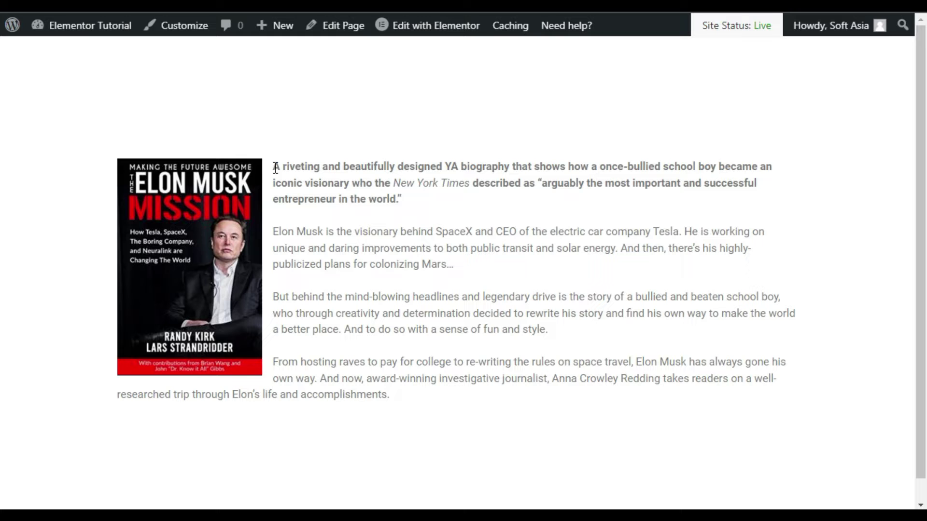
# Highlight portions of the book description on the live page, then clear the selection
pyautogui.moveTo(275, 167); pyautogui.dragTo(439, 314)
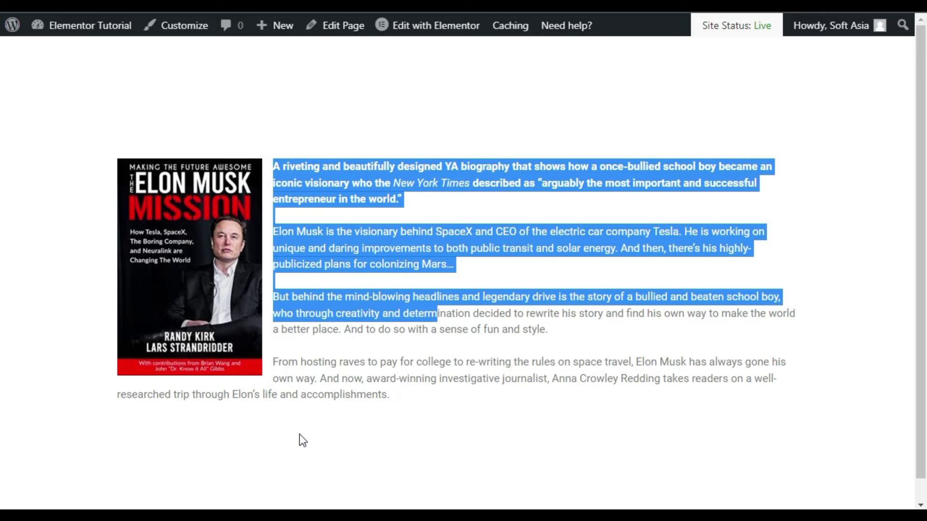
pyautogui.click(588, 440)
pyautogui.moveTo(420, 400); pyautogui.dragTo(271, 235)
pyautogui.click(312, 246)
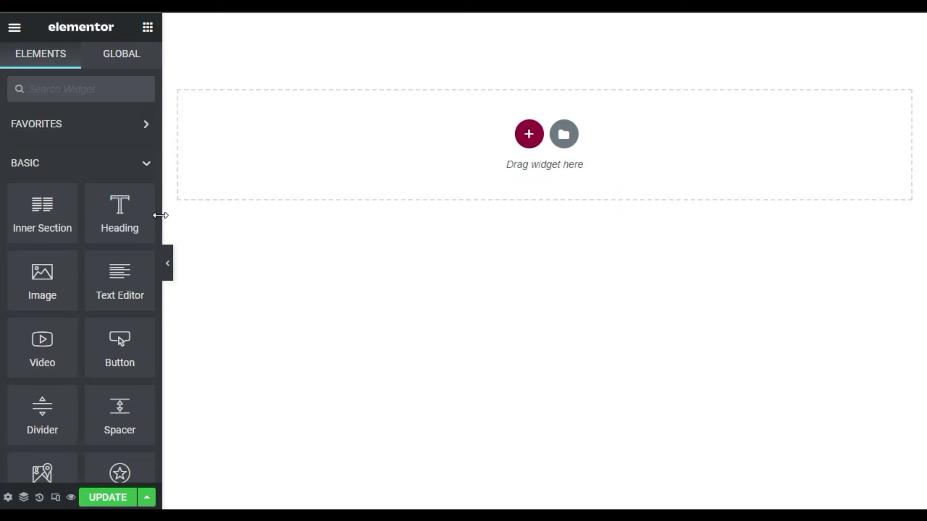
# Widen the panel and add a single-column section with Fit To Screen height
pyautogui.moveTo(159, 215); pyautogui.dragTo(189, 216)
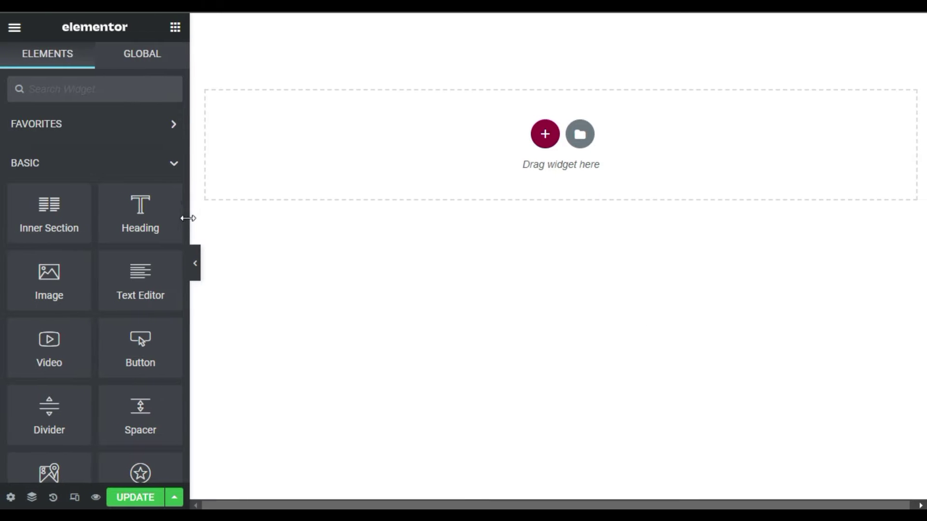
pyautogui.click(547, 136)
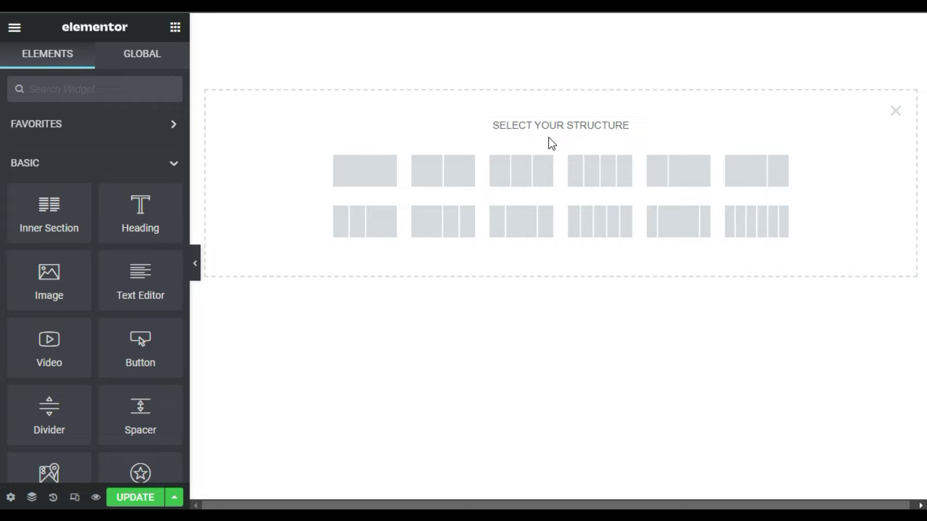
pyautogui.click(354, 173)
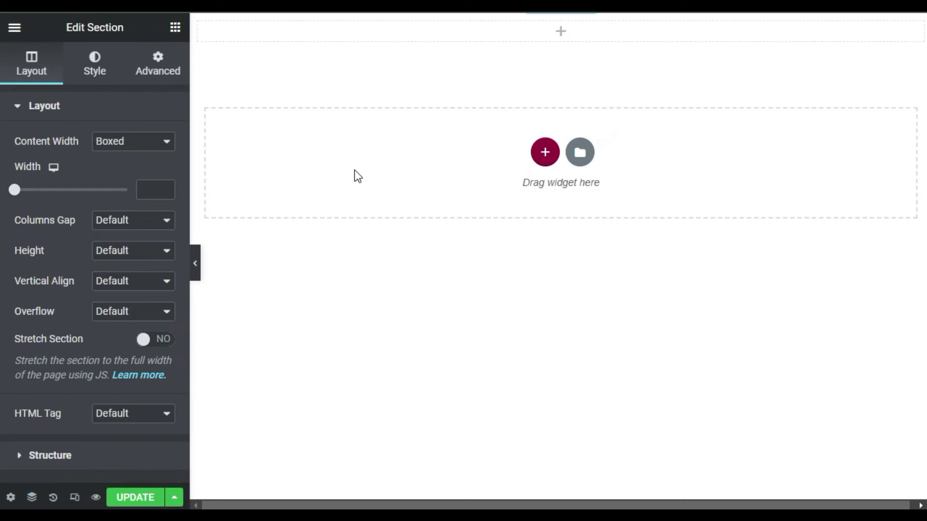
pyautogui.click(129, 256)
pyautogui.click(137, 280)
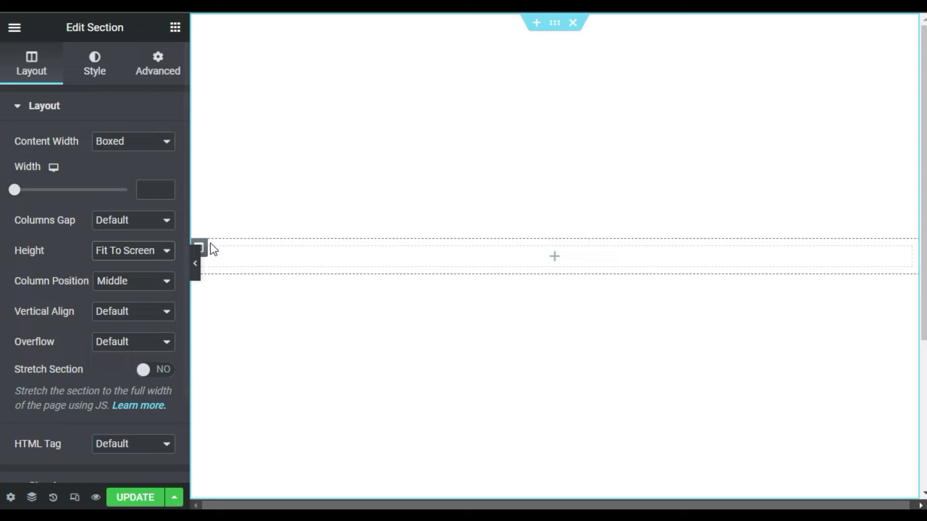
# Give the column 50 px padding on every side
pyautogui.click(204, 245)
pyautogui.click(141, 48)
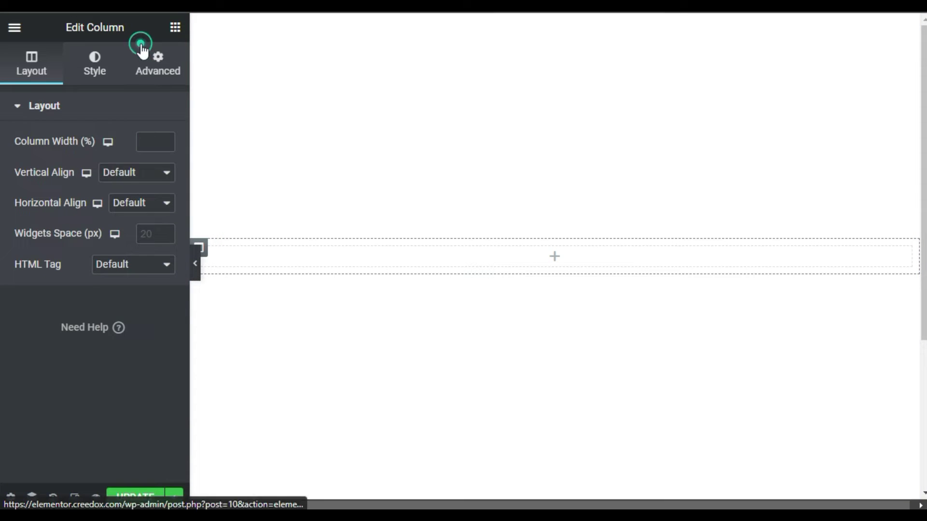
pyautogui.click(28, 217)
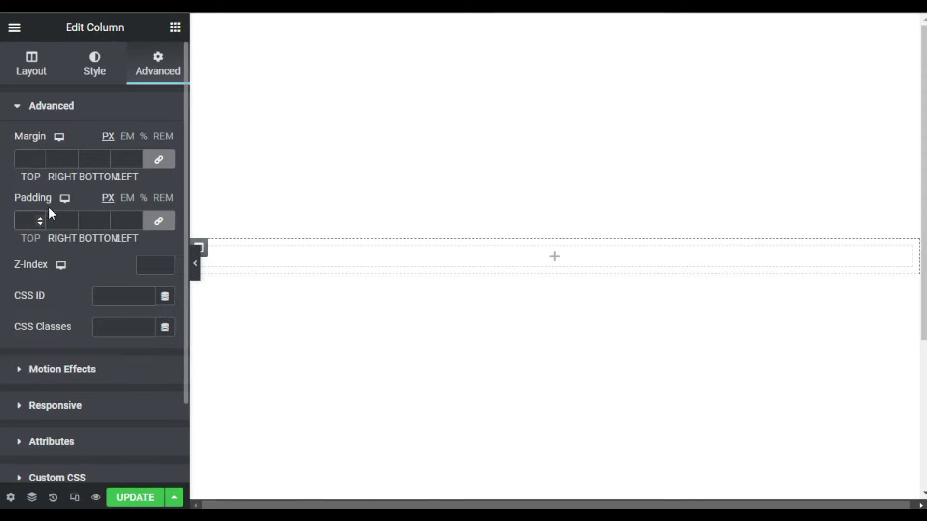
pyautogui.write('50')
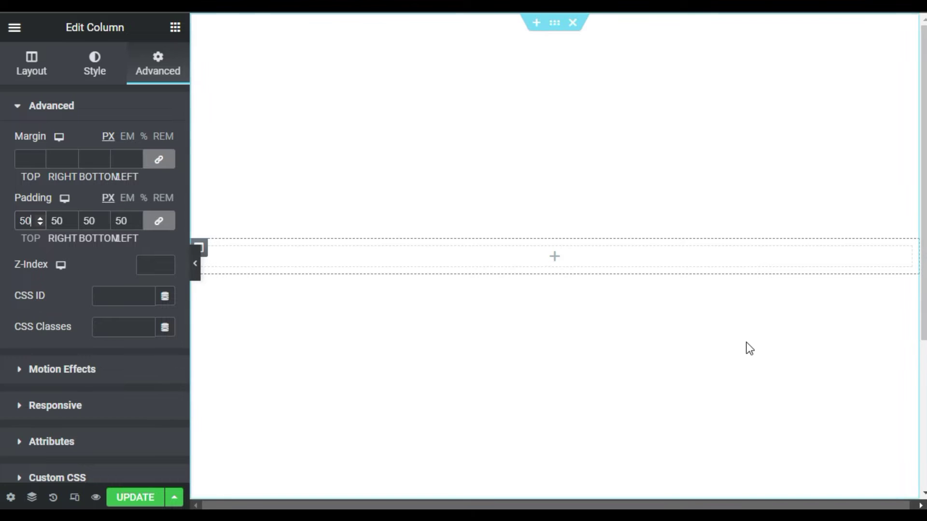
pyautogui.click(555, 257)
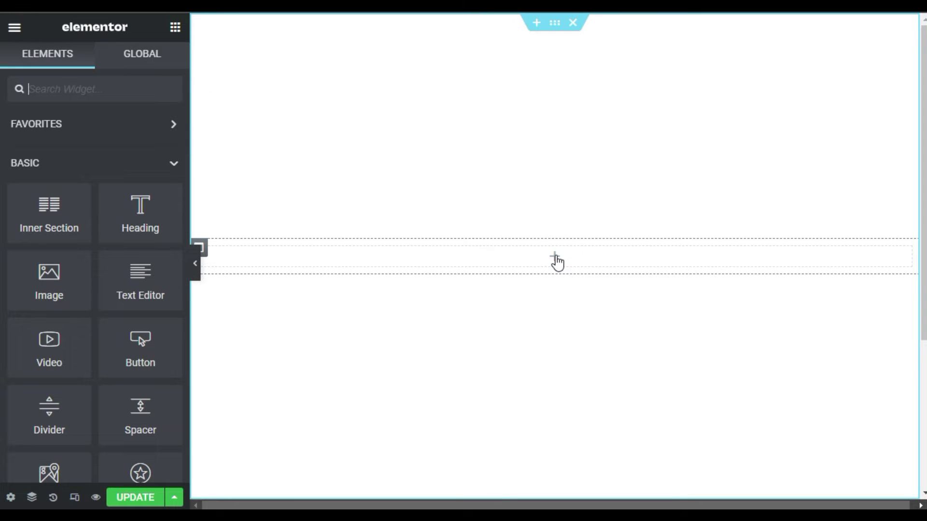
# Drop a Text Editor widget into the column and paste the book description over the Lorem ipsum
pyautogui.moveTo(124, 280); pyautogui.dragTo(544, 321)
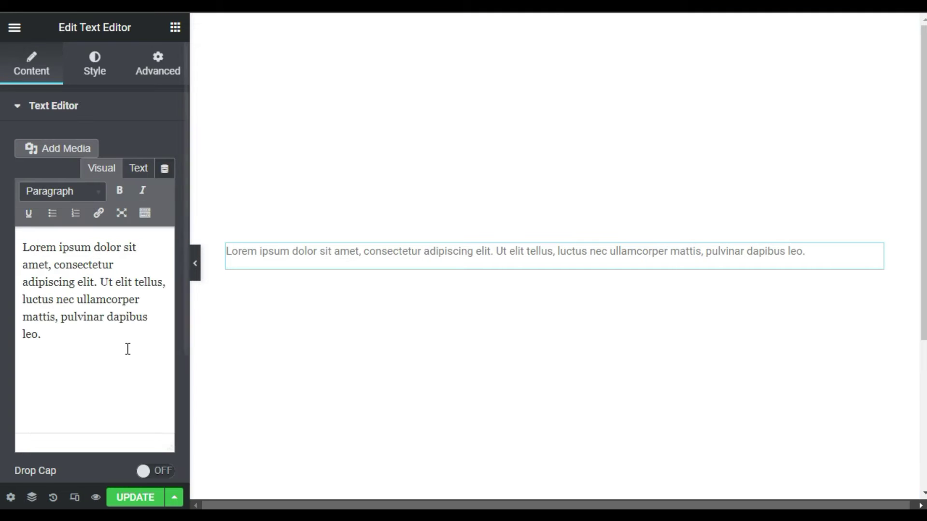
pyautogui.moveTo(115, 349); pyautogui.dragTo(30, 254)
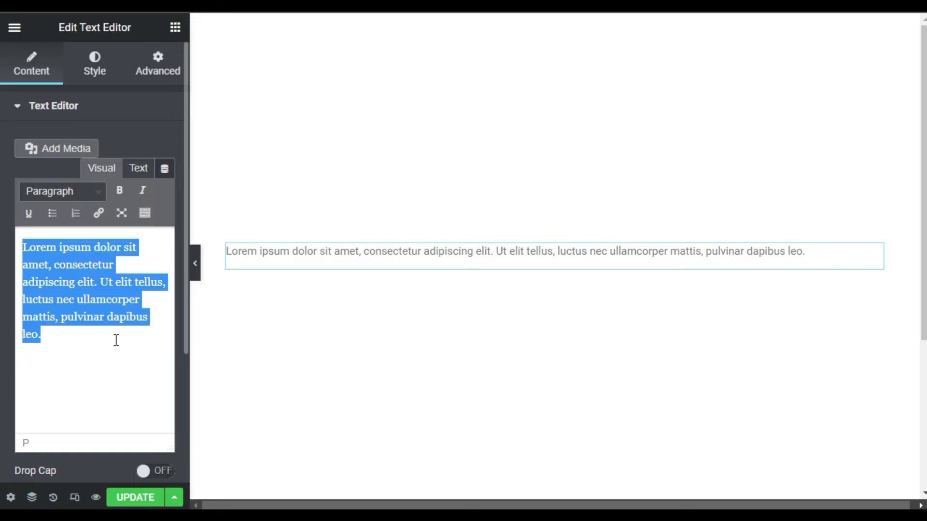
pyautogui.write('A riveting and beautifully designed YA biography that shows how a once-bullied school boy became an iconic visionary who the New York Times described as "arguably the most important and successful entrepreneur in the world."  Elon Musk is the visionary behind SpaceX and CEO of the electric car company Tesla. He is working on unique and daring improvements to both public transit and solar energy. And then, there\'s his highly-publicized plans for colonizing Mars...  But behind the mind-blowing headlines and legendary drive is the story of a bullied and beaten school boy, who through creativity and determination decided to rewrite his story and find his own way to make the world a better place. And to do so with a sense of fun and style.  From hosting raves to pay for college to re-writing the rules on space travel, Elon Musk has always gone his own way. And now, award-winning investigative journalist, Anna Crowley Redding takes readers on a well-researched trip through Elon\'s life and accomplishments.')
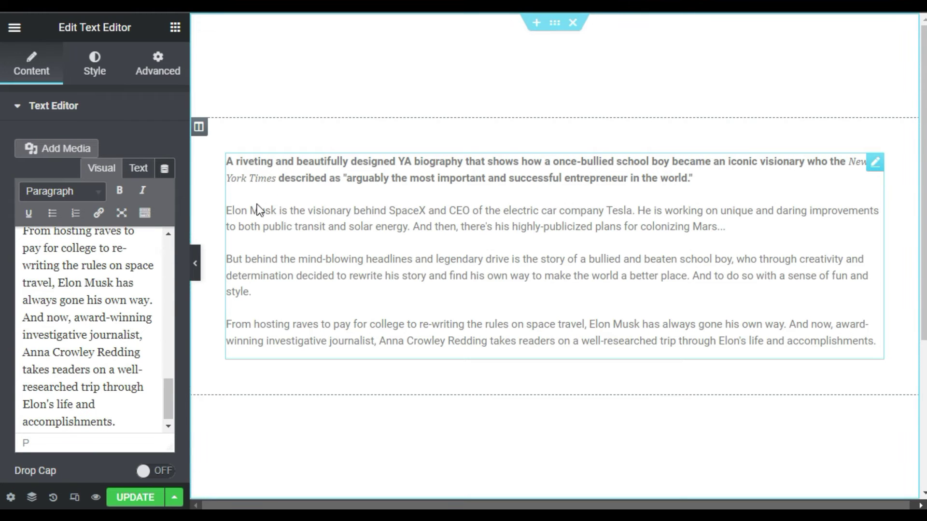
pyautogui.click(174, 27)
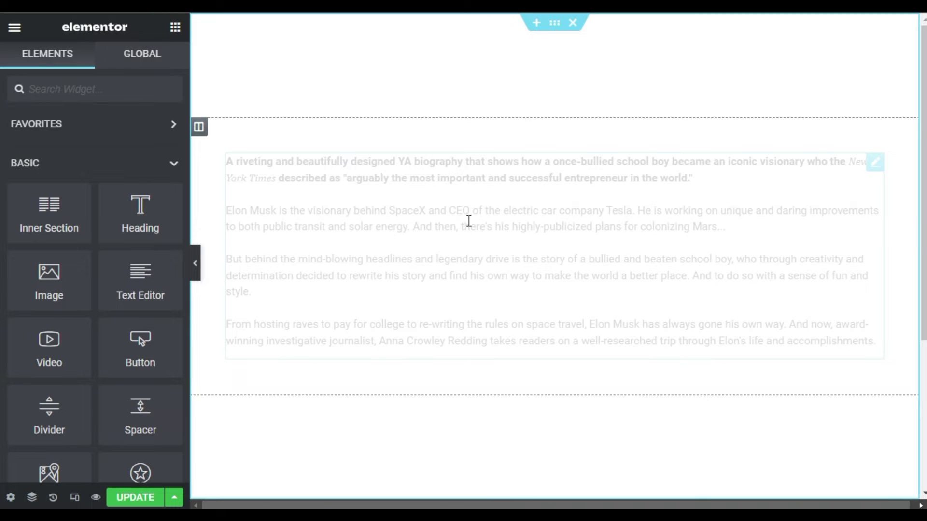
# Add a second column and move it to the left of the text
pyautogui.rightClick(200, 127)
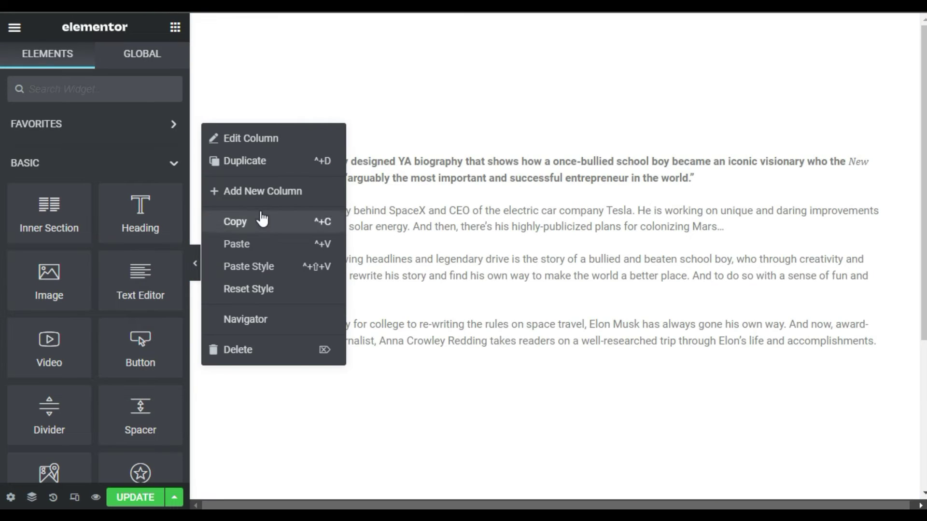
pyautogui.click(256, 190)
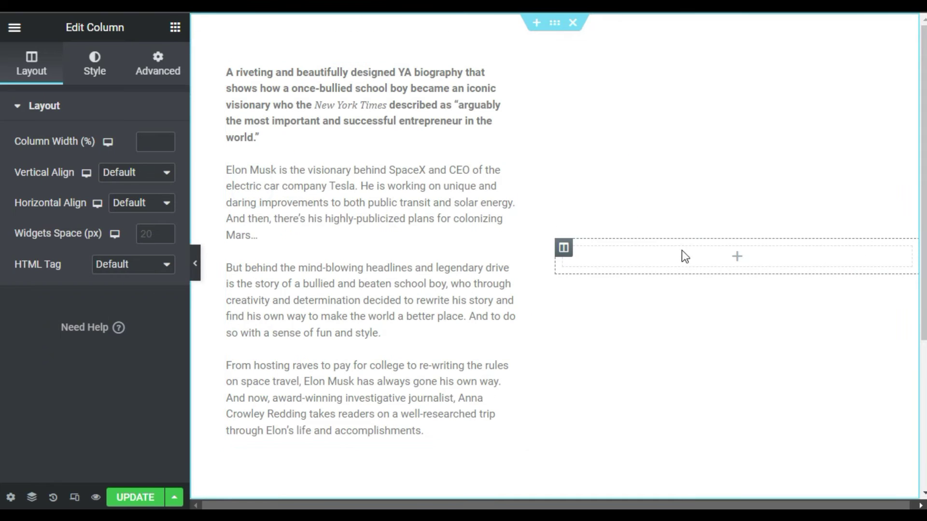
pyautogui.moveTo(564, 248); pyautogui.dragTo(213, 147)
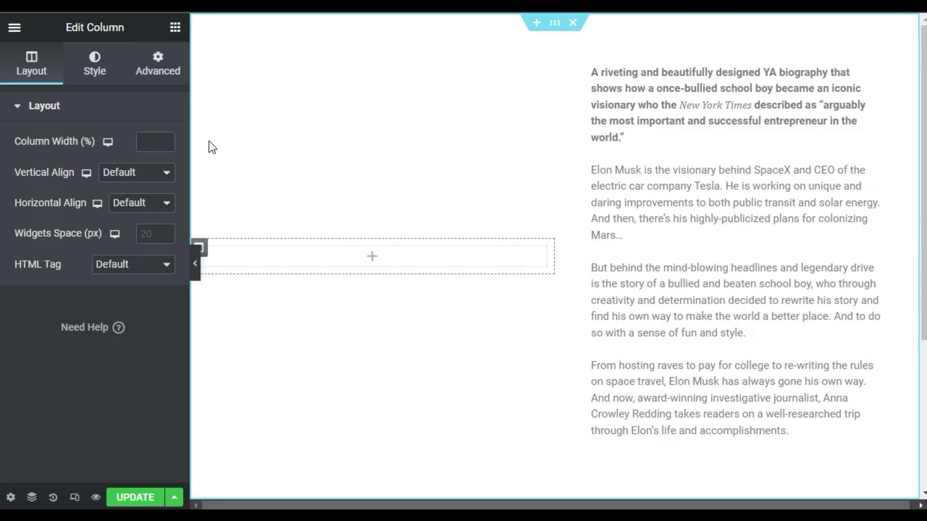
# Put an Image widget showing the Elon Musk book cover in the left column and preview it
pyautogui.click(175, 27)
pyautogui.moveTo(79, 294); pyautogui.dragTo(396, 275)
pyautogui.click(81, 214)
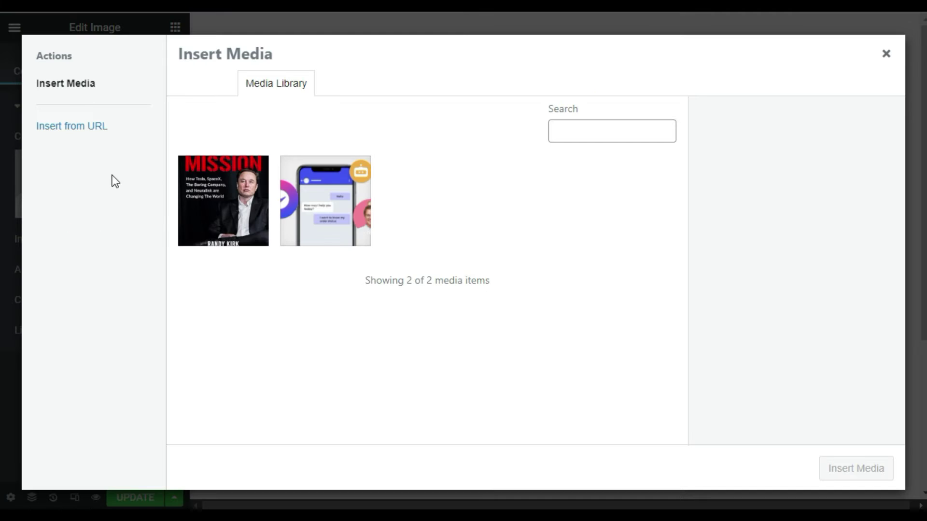
pyautogui.click(232, 163)
pyautogui.click(859, 473)
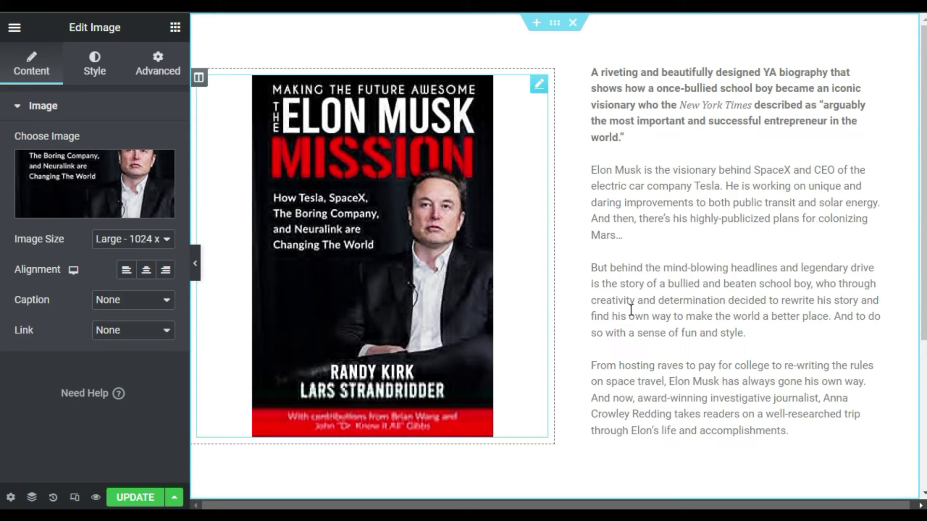
pyautogui.click(196, 265)
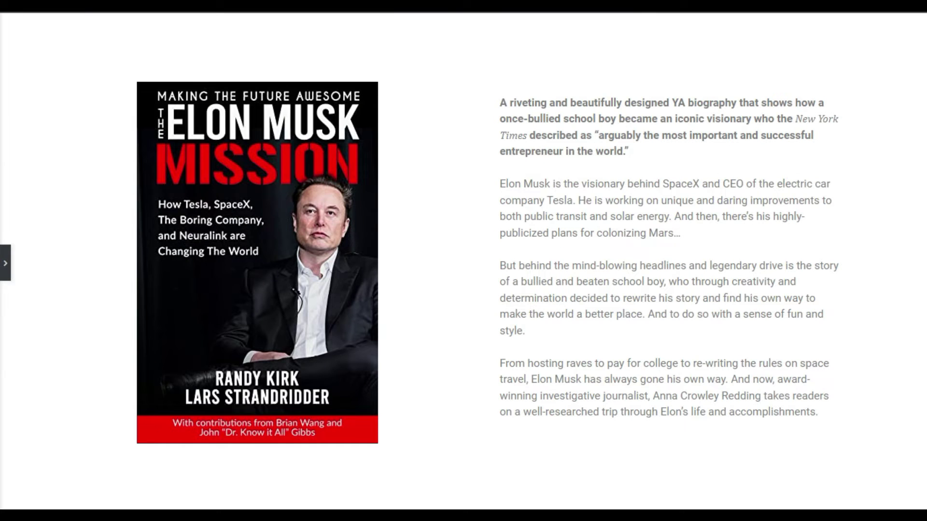
pyautogui.click(6, 274)
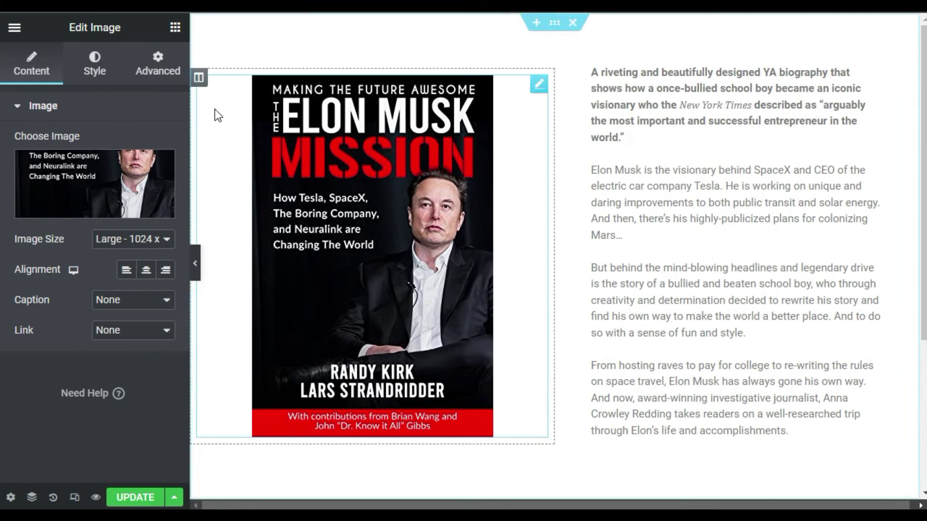
# Delete the image column, leaving only the text block
pyautogui.rightClick(200, 79)
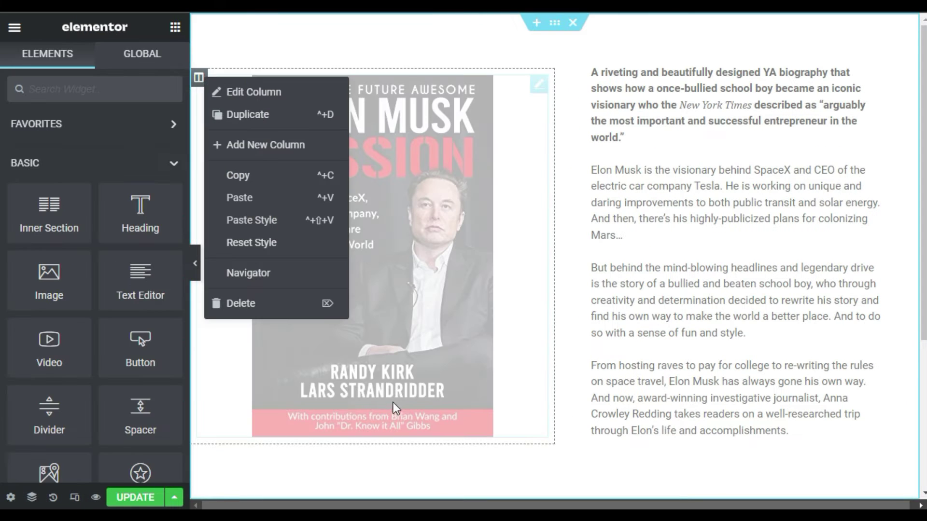
pyautogui.click(304, 301)
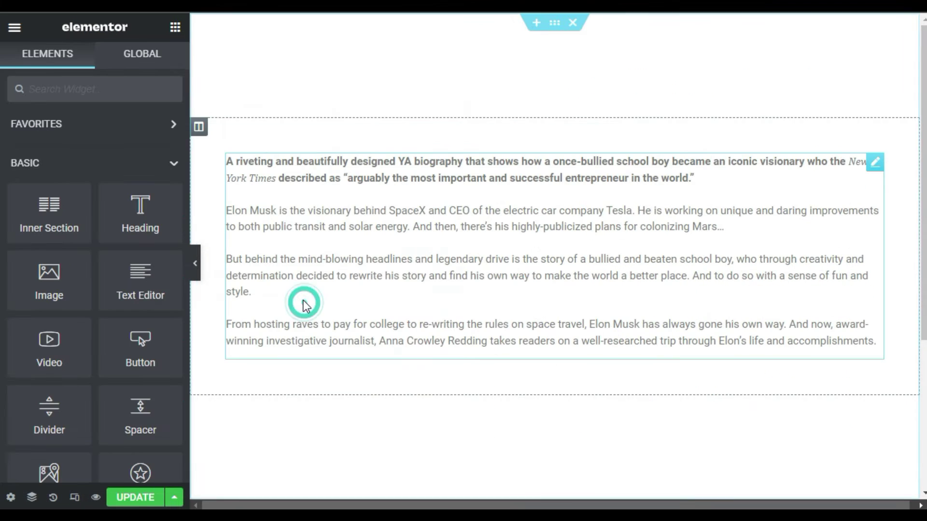
pyautogui.click(874, 165)
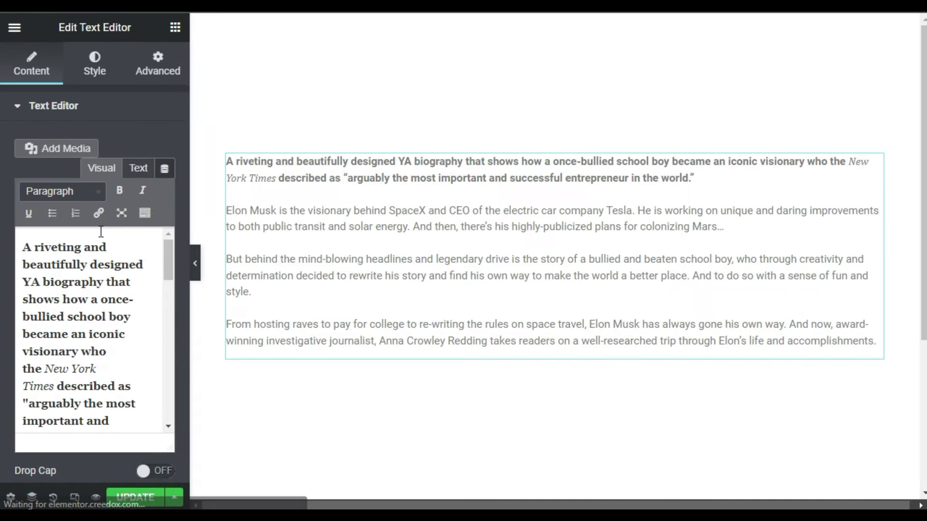
# Insert the Elon Musk book cover on a new first line above the description
pyautogui.click(23, 245)
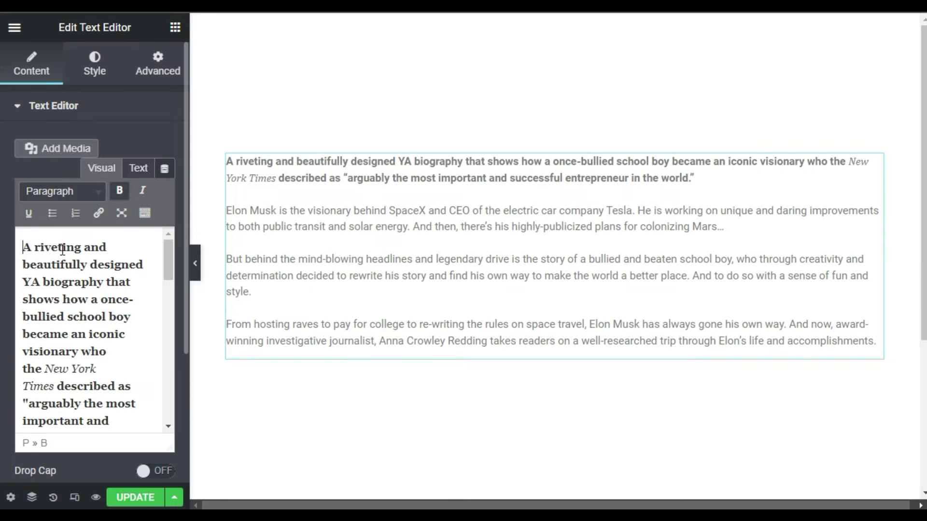
pyautogui.press('Return')
pyautogui.click(36, 249)
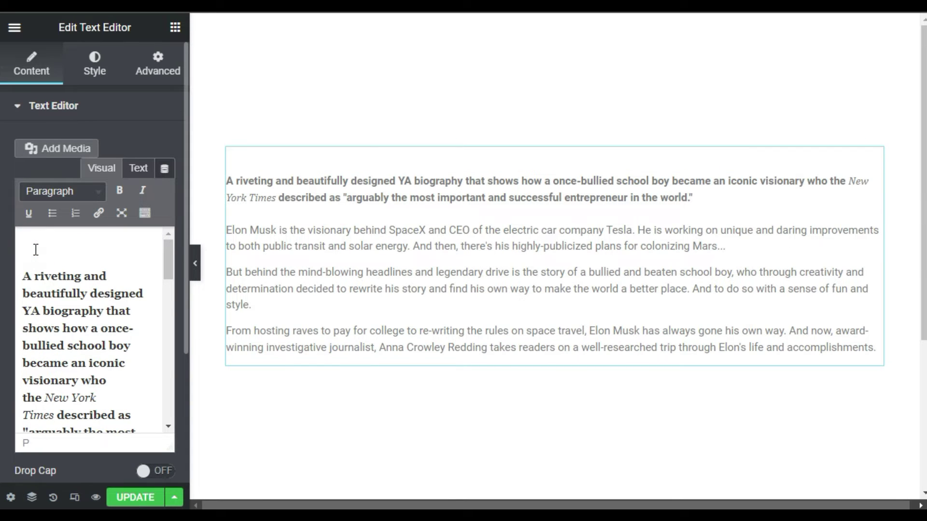
pyautogui.click(27, 246)
pyautogui.click(54, 148)
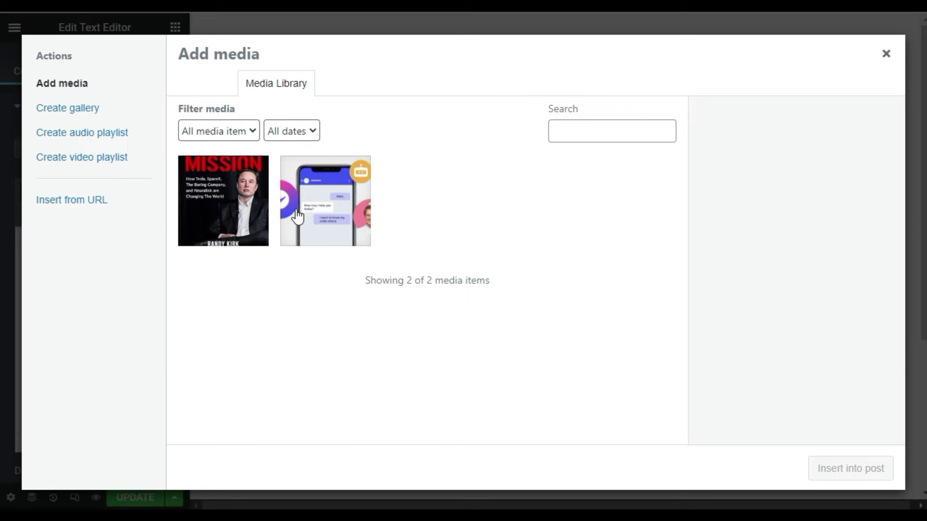
pyautogui.click(224, 203)
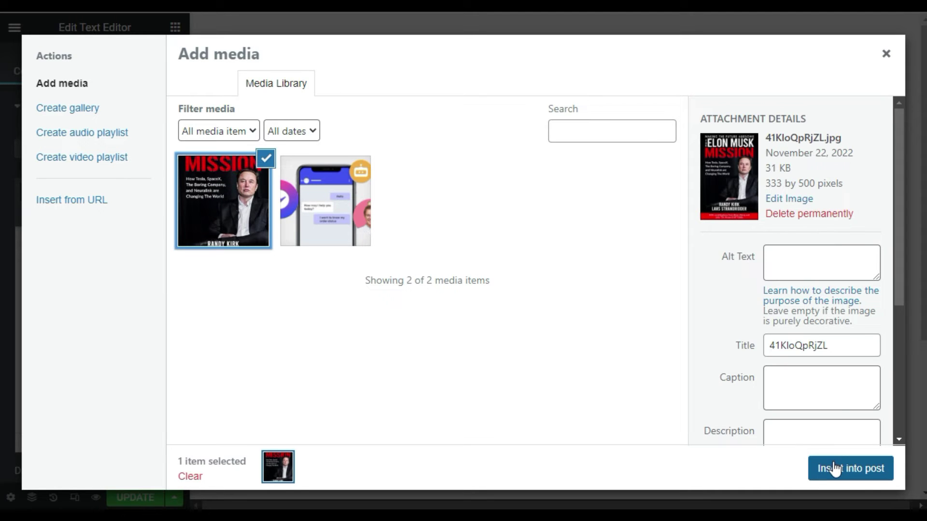
pyautogui.click(834, 469)
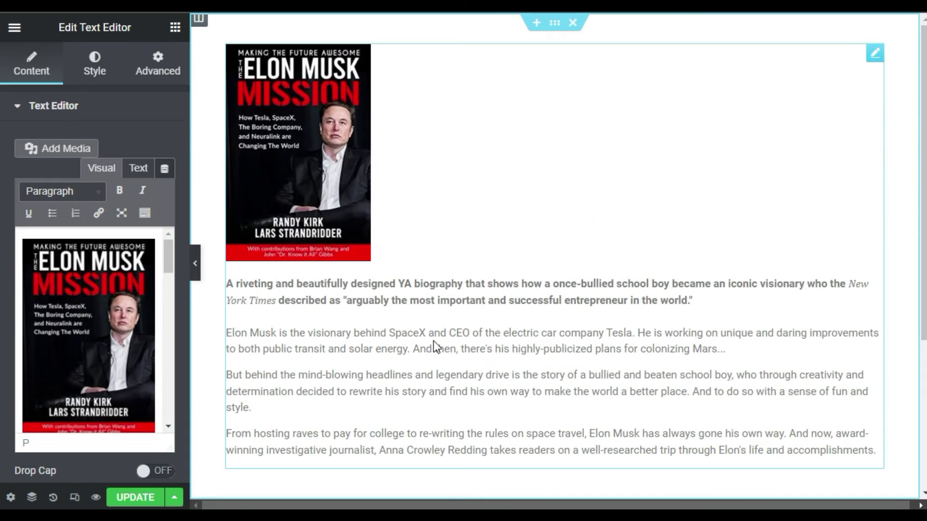
pyautogui.scroll(-4, 541, 188)
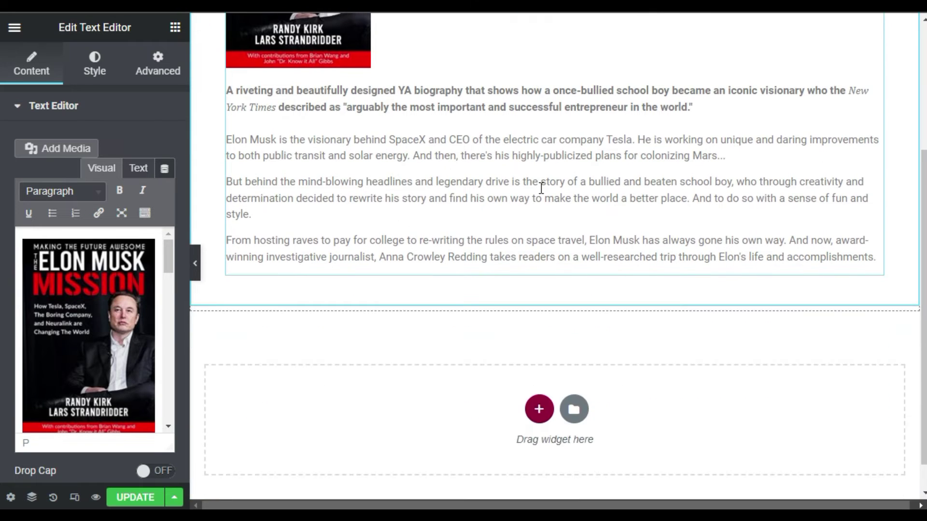
pyautogui.scroll(4, 542, 188)
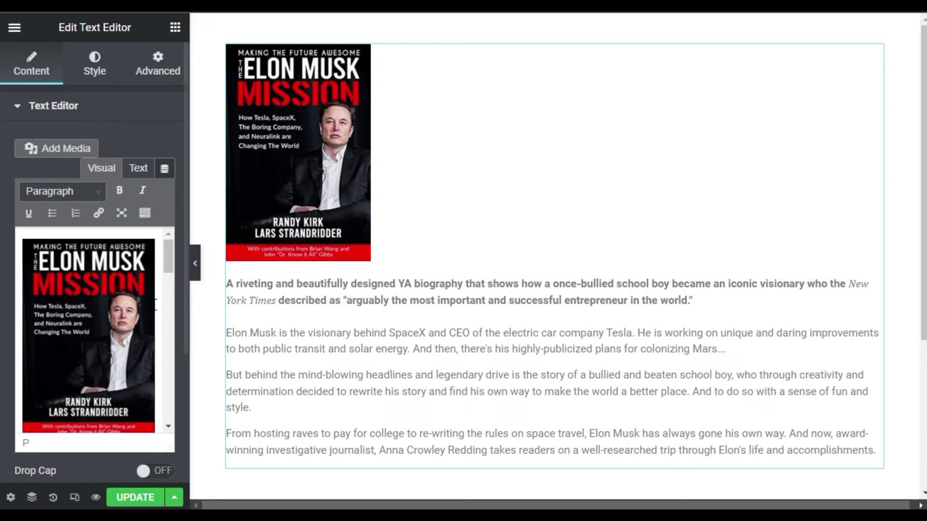
# Inspect the book cover's image details, keeping the link set to None
pyautogui.click(69, 316)
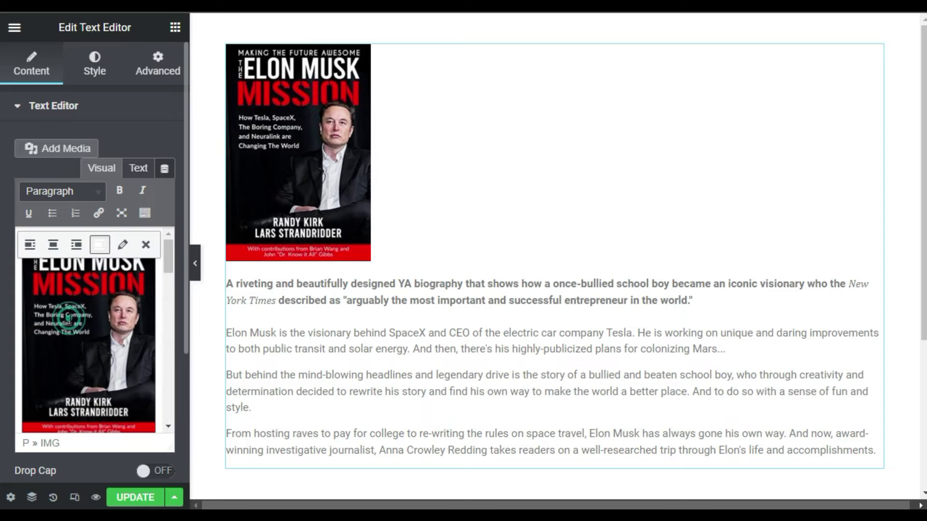
pyautogui.click(121, 247)
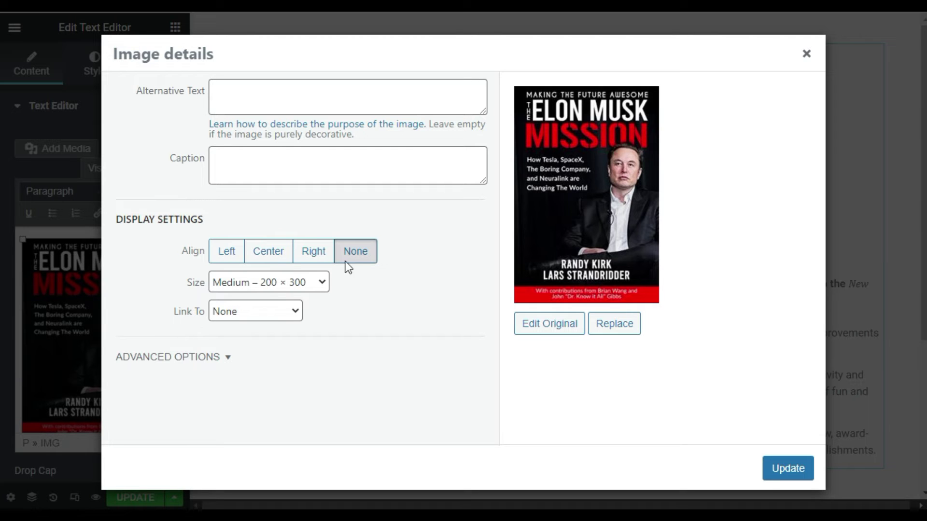
pyautogui.click(284, 305)
pyautogui.click(379, 322)
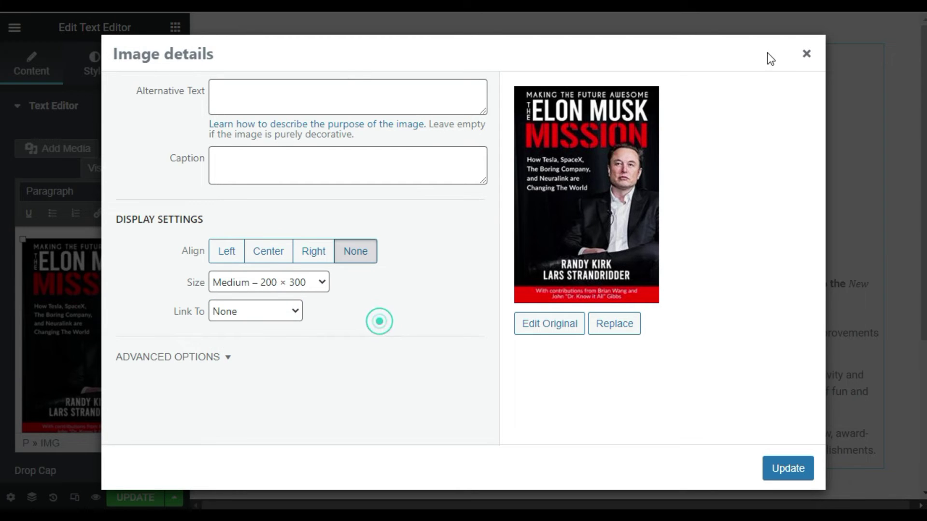
pyautogui.click(807, 54)
# Try center, right and no alignment, then align the cover left so text wraps beside it
pyautogui.click(103, 285)
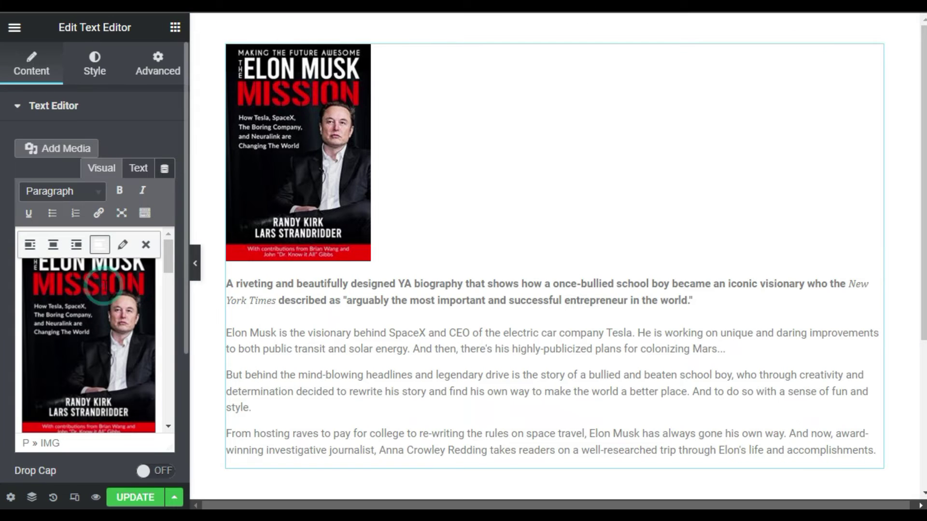
pyautogui.click(54, 246)
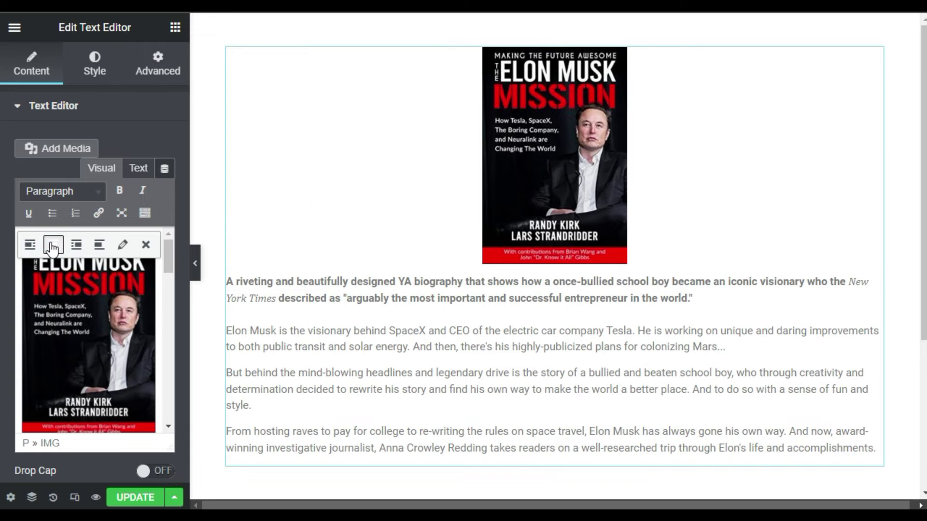
pyautogui.click(77, 245)
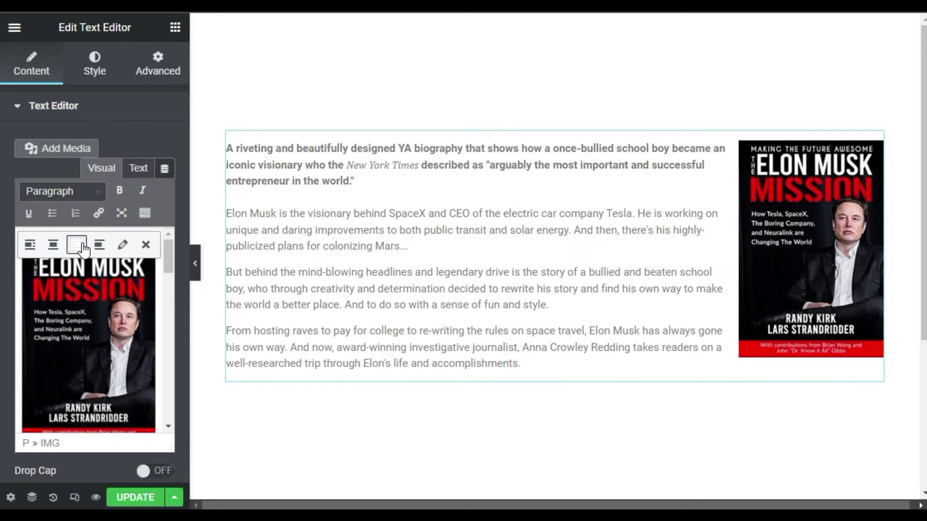
pyautogui.click(100, 246)
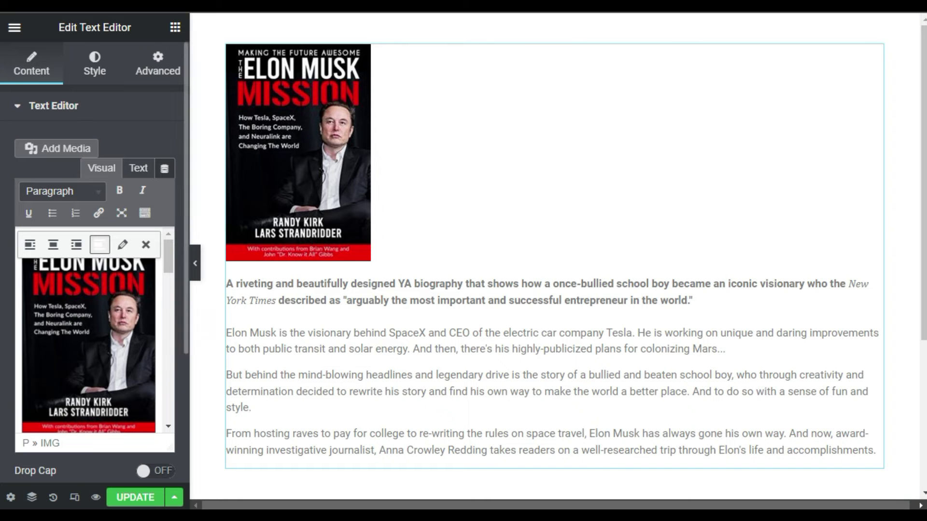
pyautogui.click(35, 244)
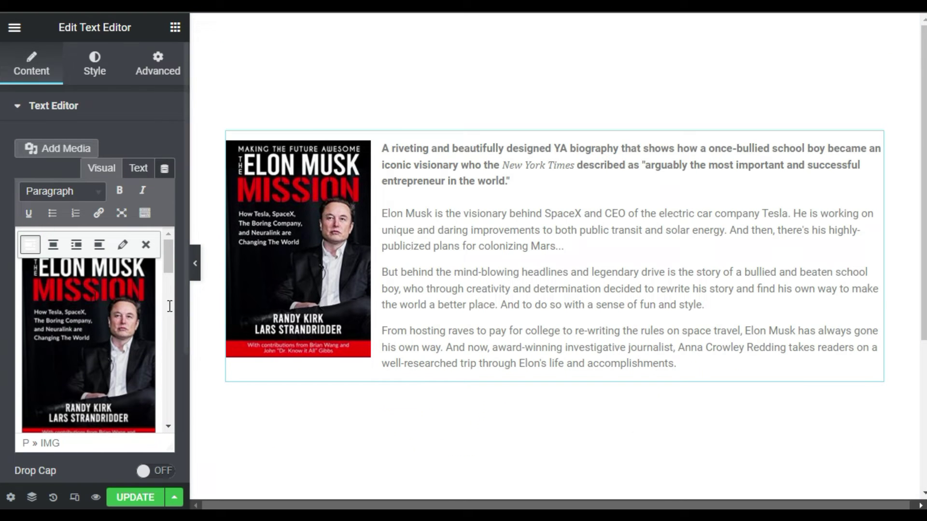
pyautogui.scroll(-5, 553, 366)
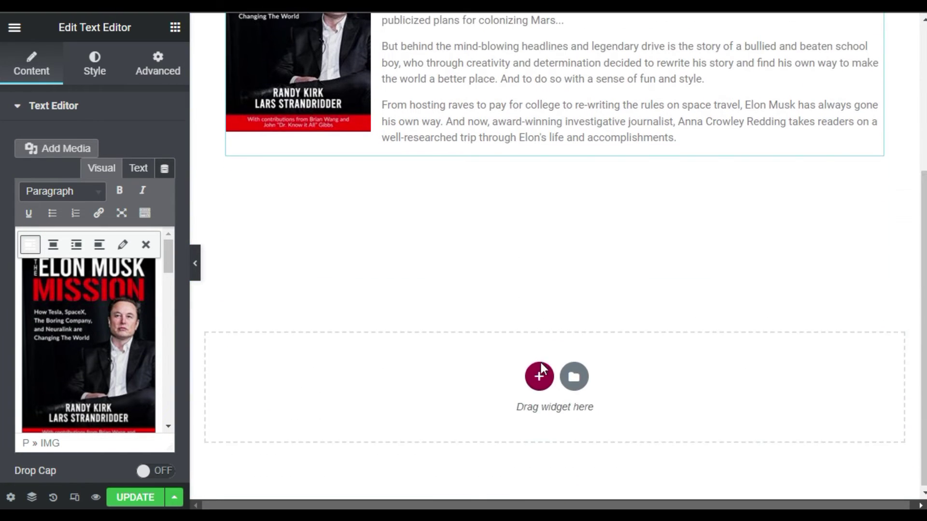
pyautogui.scroll(5, 552, 366)
pyautogui.scroll(-5, 121, 381)
pyautogui.scroll(5, 124, 389)
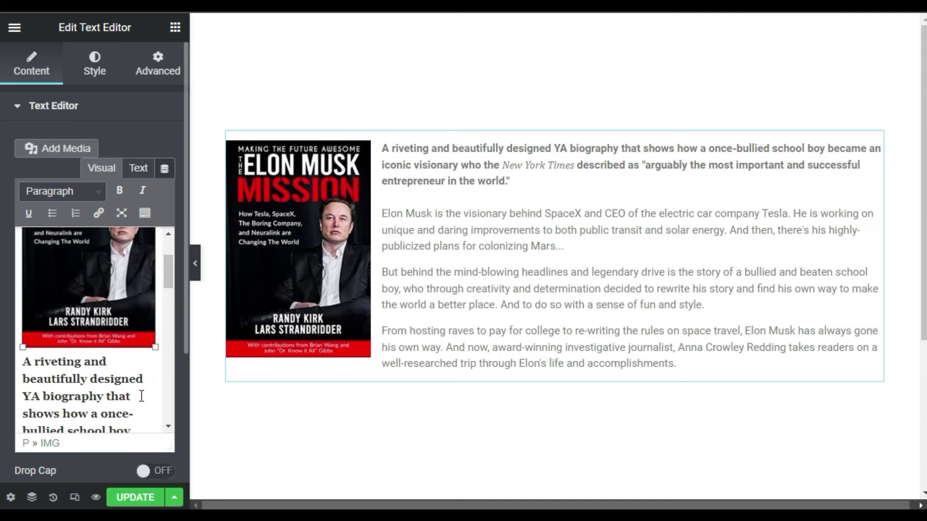
# Try the text alignment options and settle on Left alignment
pyautogui.click(94, 60)
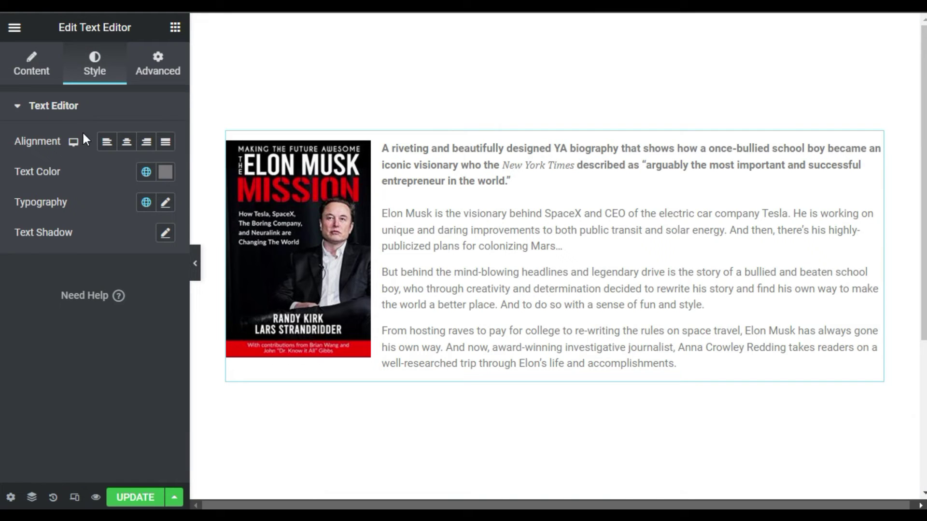
pyautogui.click(165, 147)
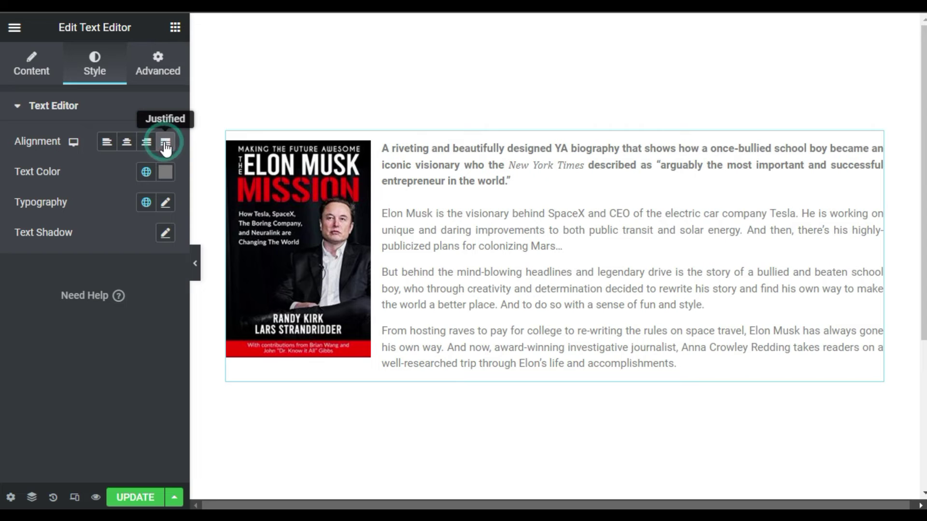
pyautogui.click(148, 146)
pyautogui.click(129, 145)
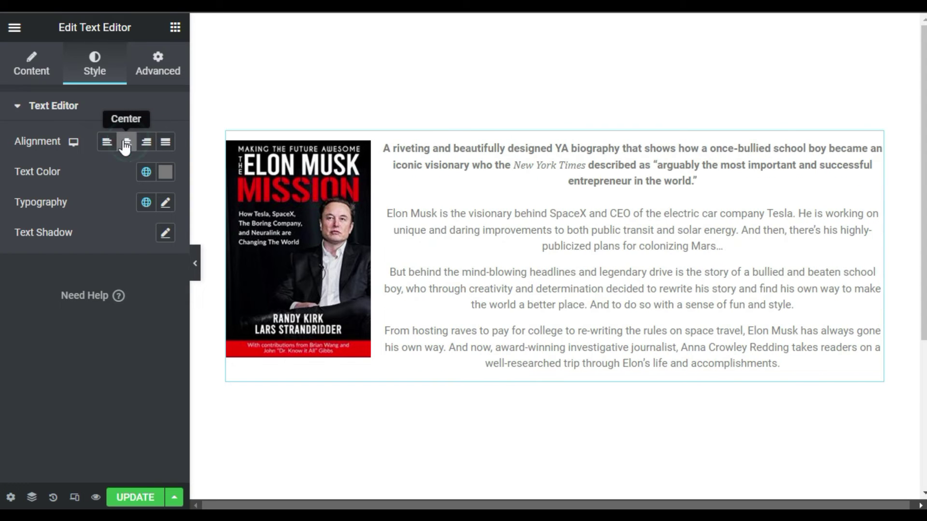
pyautogui.click(107, 143)
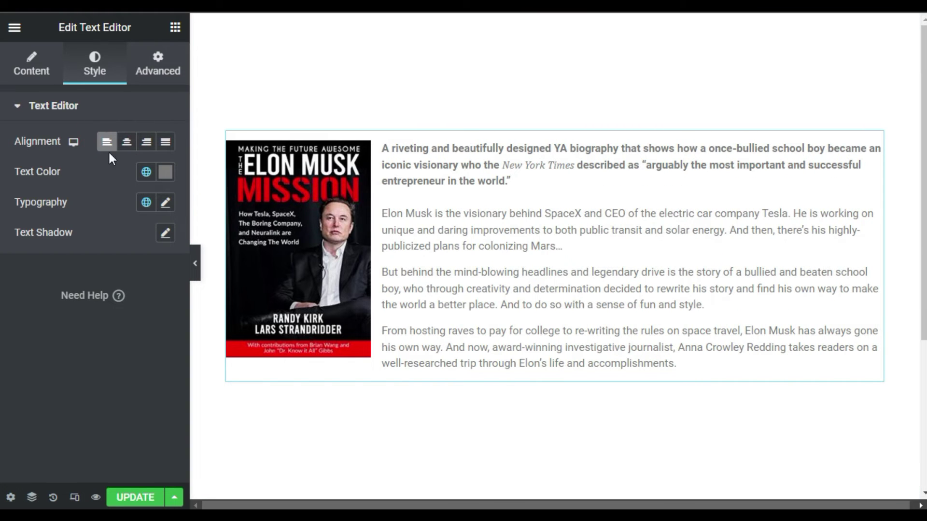
# Set the description text colour to black #000000
pyautogui.click(164, 173)
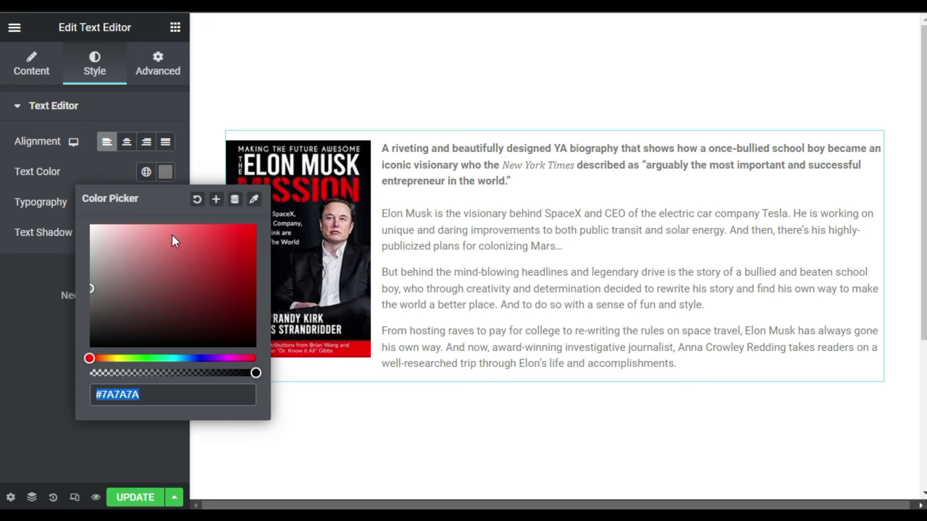
pyautogui.write('#363636')
pyautogui.hotkey('ctrl', 'a')
pyautogui.write('#000000')
pyautogui.click(33, 343)
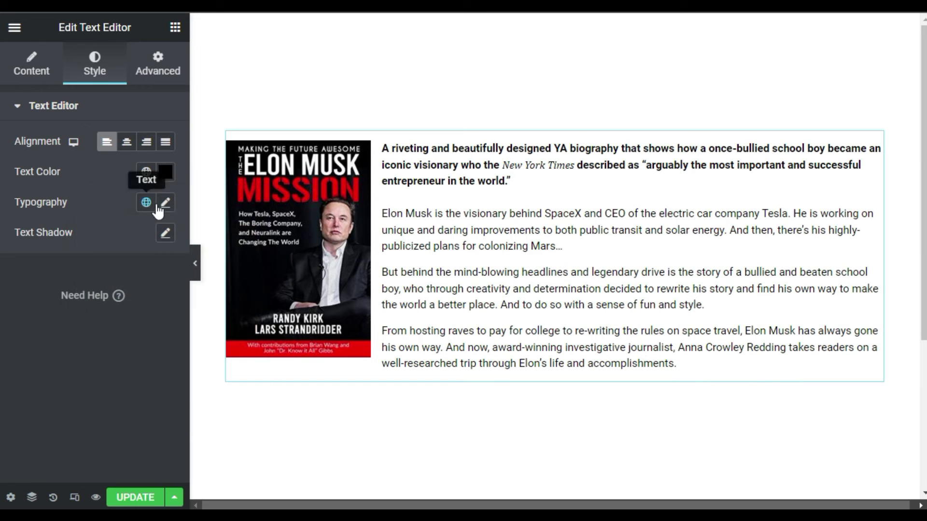
pyautogui.click(165, 201)
# Set the description typography to Poppins, 15 px size and 500 (Medium) weight
pyautogui.click(128, 272)
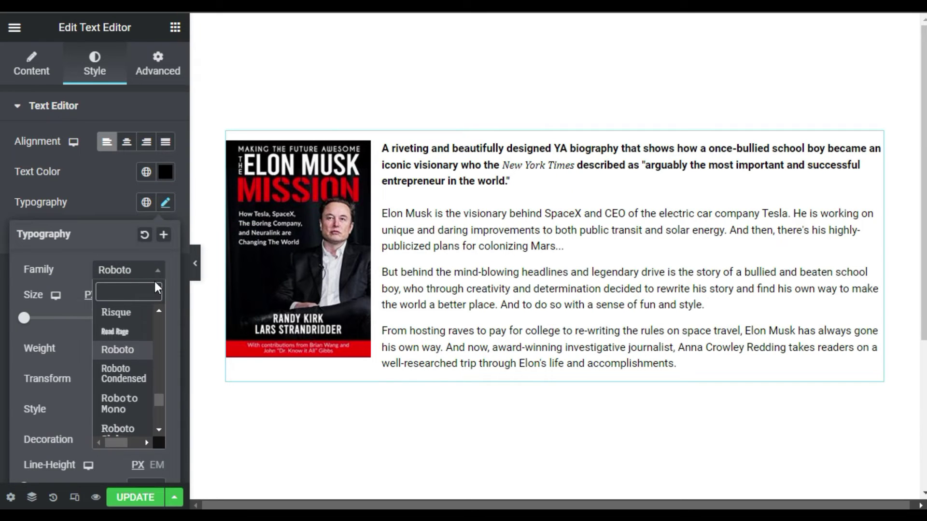
pyautogui.write('popp')
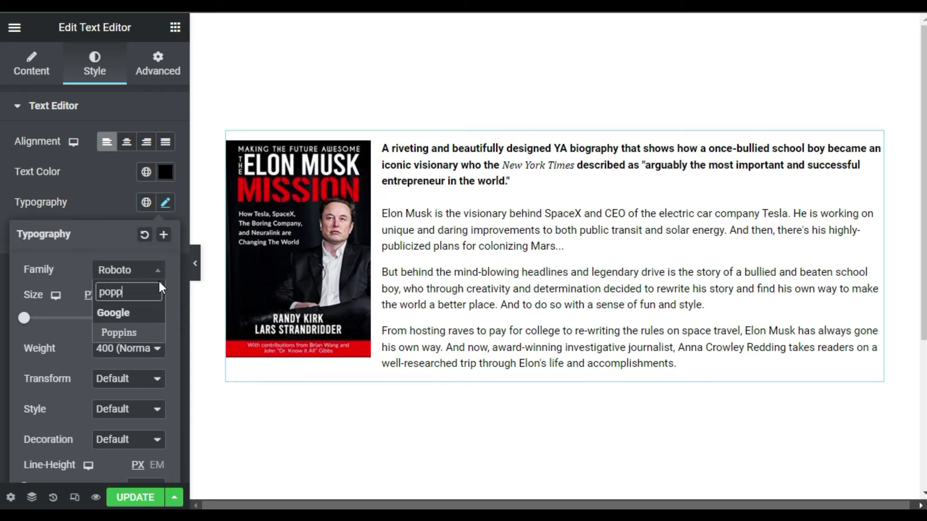
pyautogui.click(135, 332)
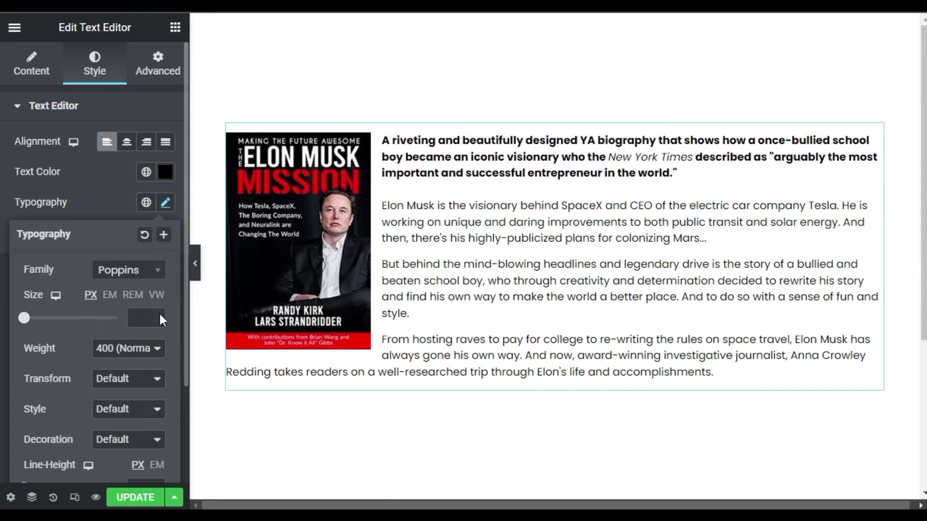
pyautogui.moveTo(25, 324); pyautogui.dragTo(32, 328)
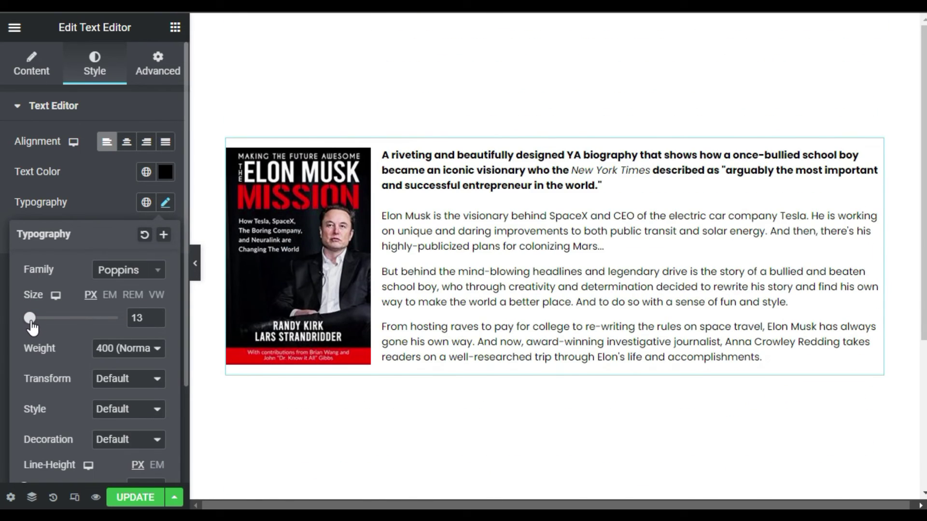
pyautogui.moveTo(31, 328); pyautogui.dragTo(33, 328)
pyautogui.click(153, 321)
pyautogui.click(153, 321)
pyautogui.click(156, 315)
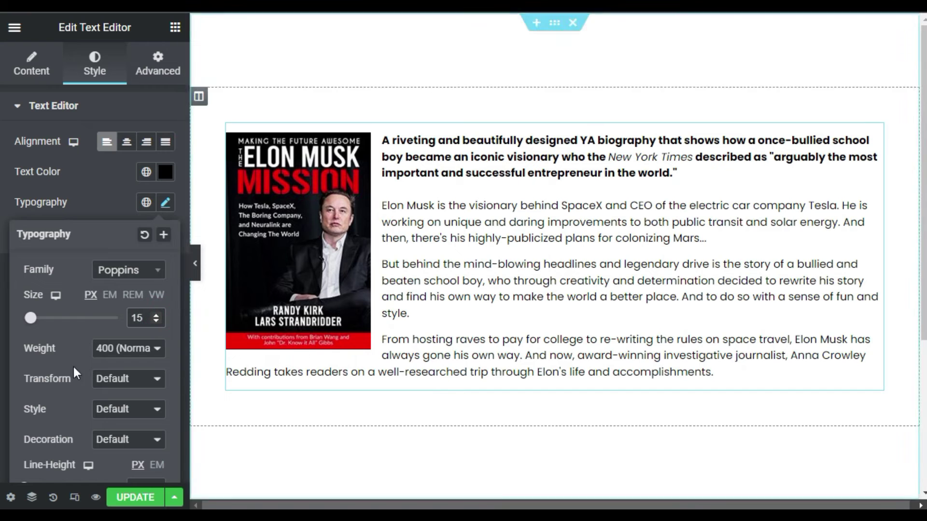
pyautogui.click(148, 348)
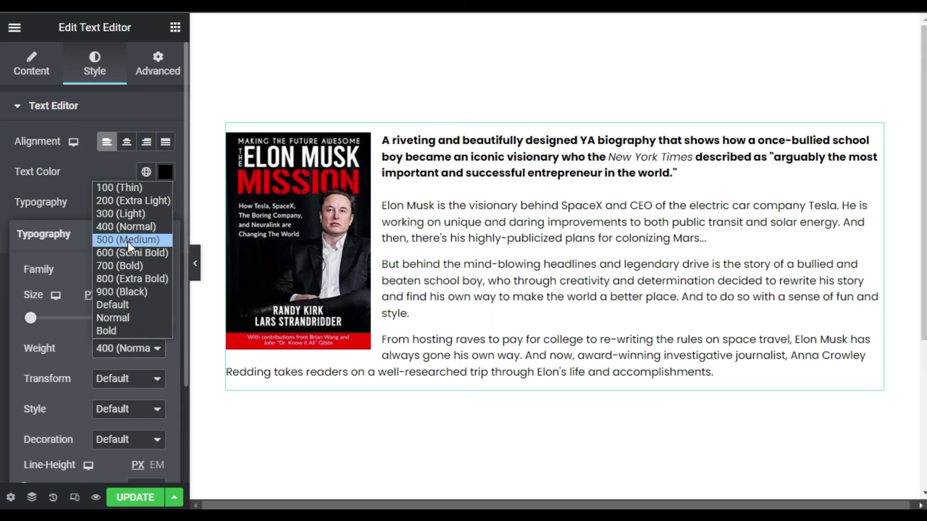
pyautogui.click(135, 254)
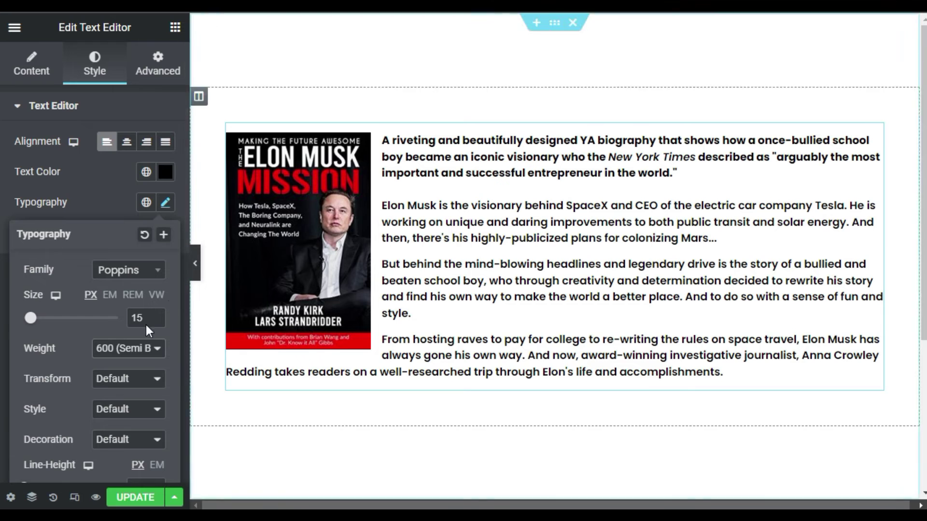
pyautogui.click(143, 348)
pyautogui.click(139, 240)
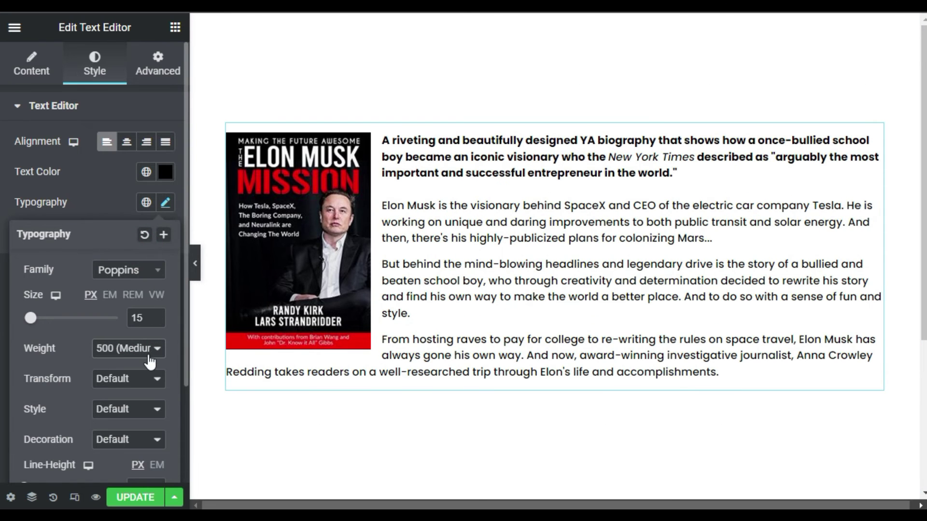
# Review the Transform and Style options, leaving both at Default
pyautogui.scroll(-2, 60, 373)
pyautogui.click(121, 282)
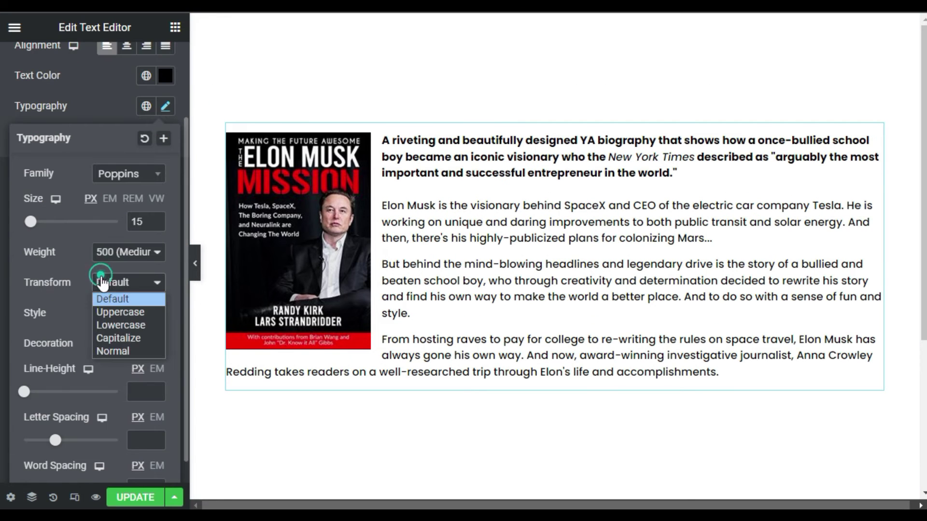
pyautogui.click(50, 312)
pyautogui.click(111, 313)
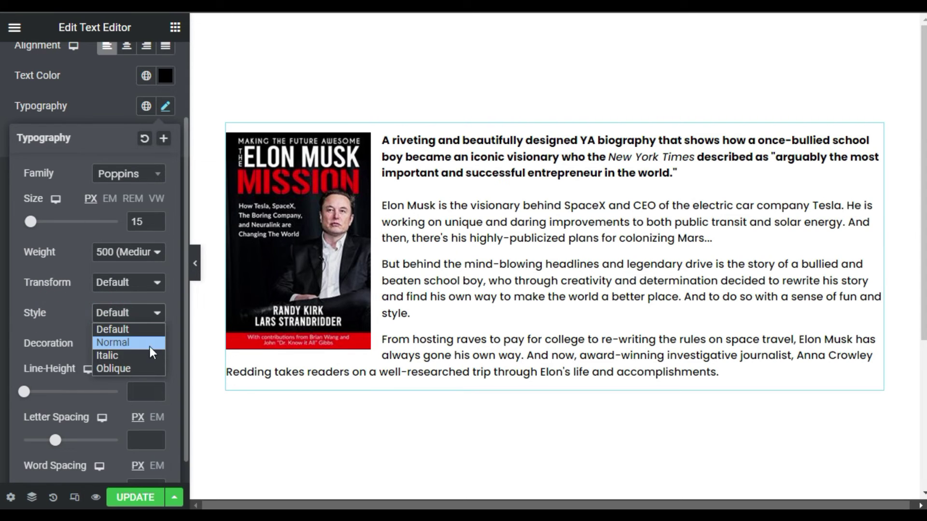
pyautogui.click(51, 312)
# Raise the letter spacing to 0.5 in five small increments
pyautogui.scroll(-1, 89, 344)
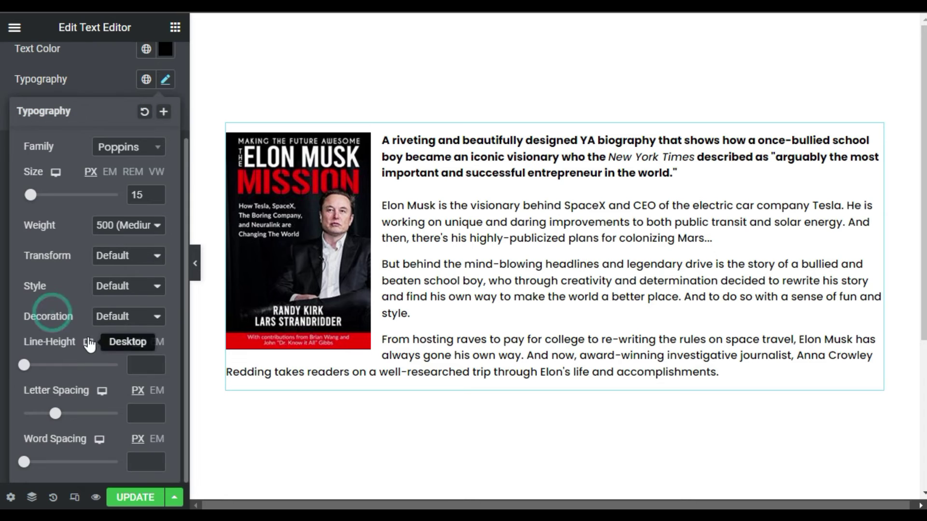
pyautogui.click(158, 409)
pyautogui.click(157, 409)
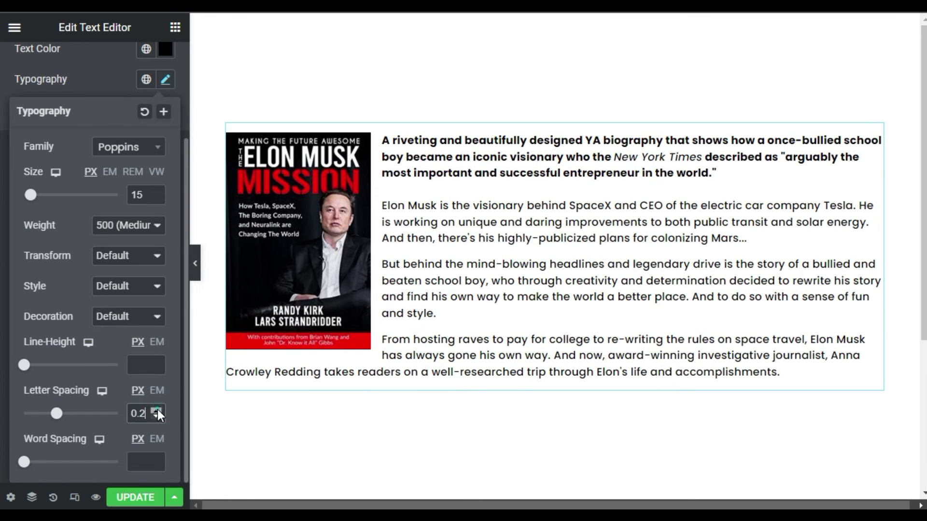
pyautogui.click(157, 409)
pyautogui.click(157, 410)
pyautogui.click(157, 410)
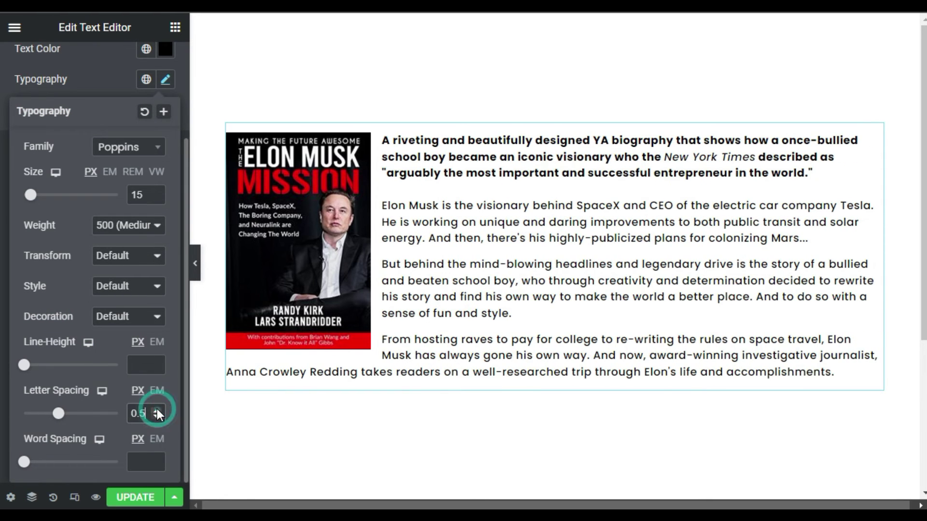
# Save with UPDATE and check the cover-and-wrapped-text layout on the live page
pyautogui.click(130, 497)
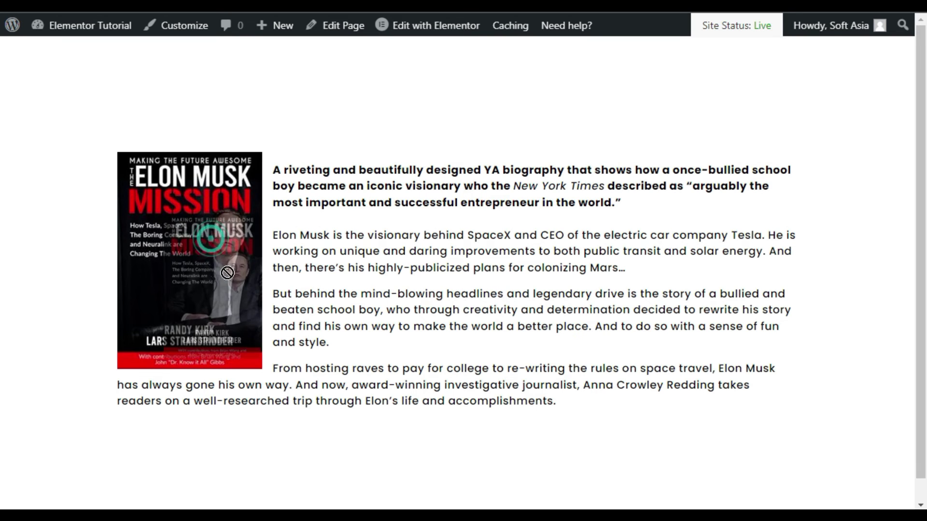
pyautogui.moveTo(278, 175); pyautogui.dragTo(570, 418)
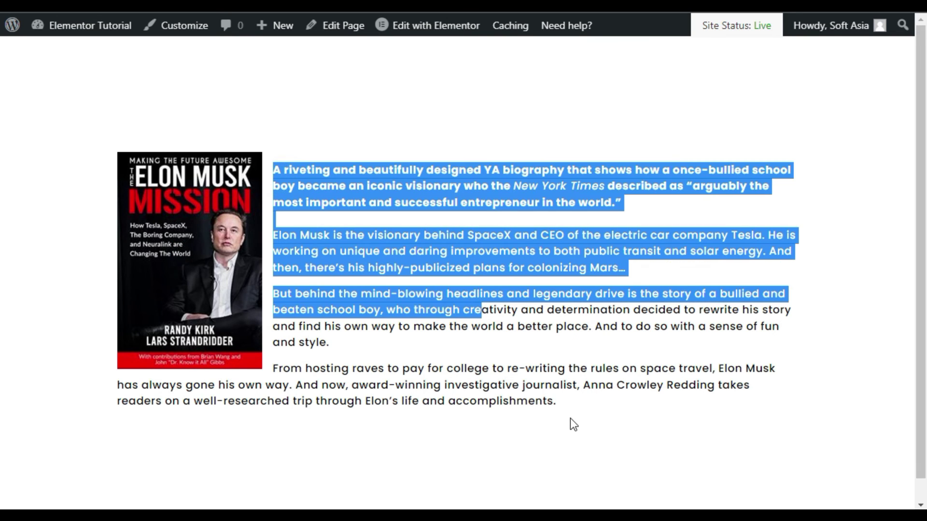
pyautogui.click(573, 411)
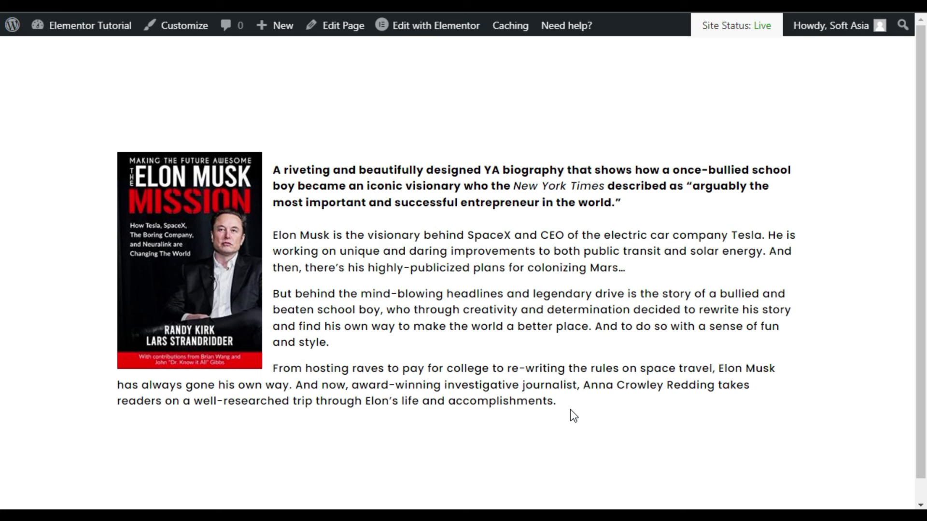